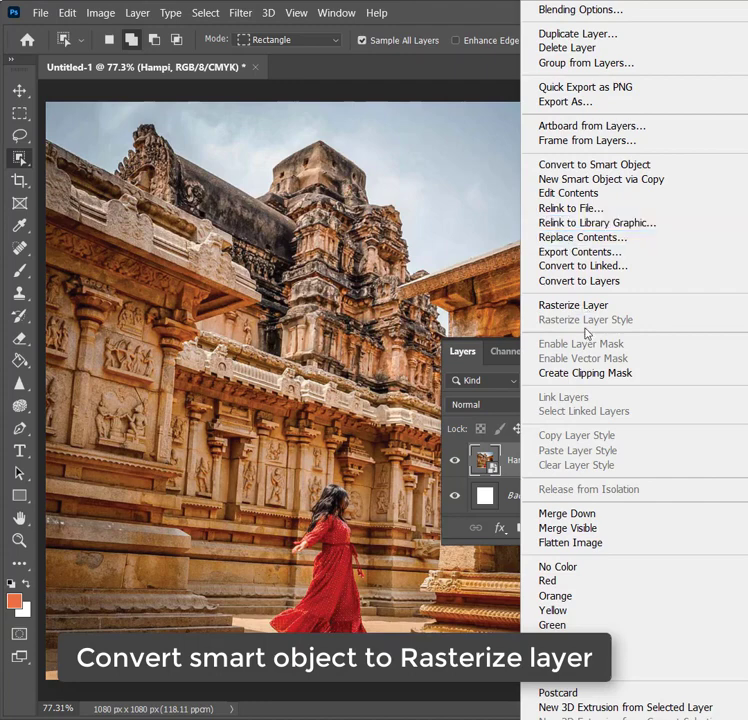
Rasterize the Hampi smart object layer
{"action": "left_click", "coordinate": [570, 303]}
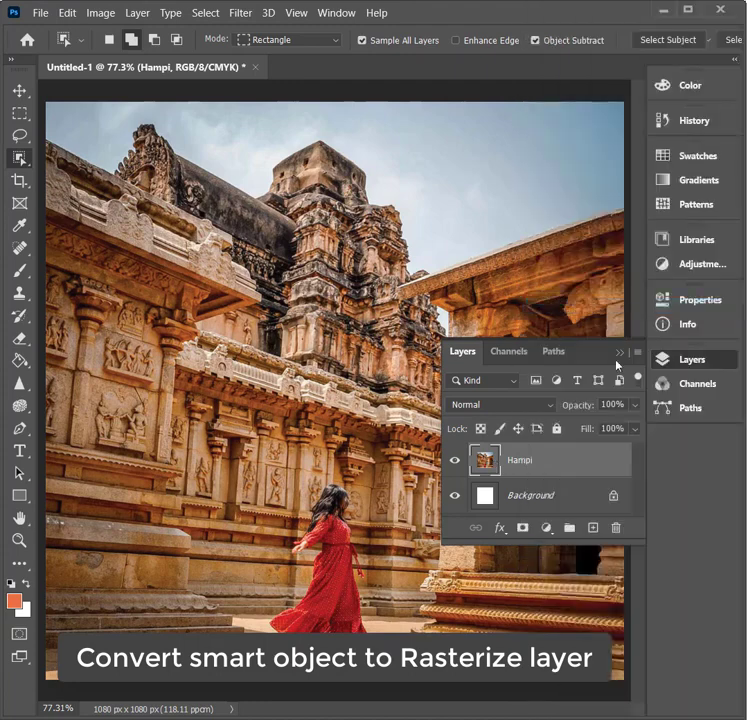
{"action": "left_click", "coordinate": [618, 353]}
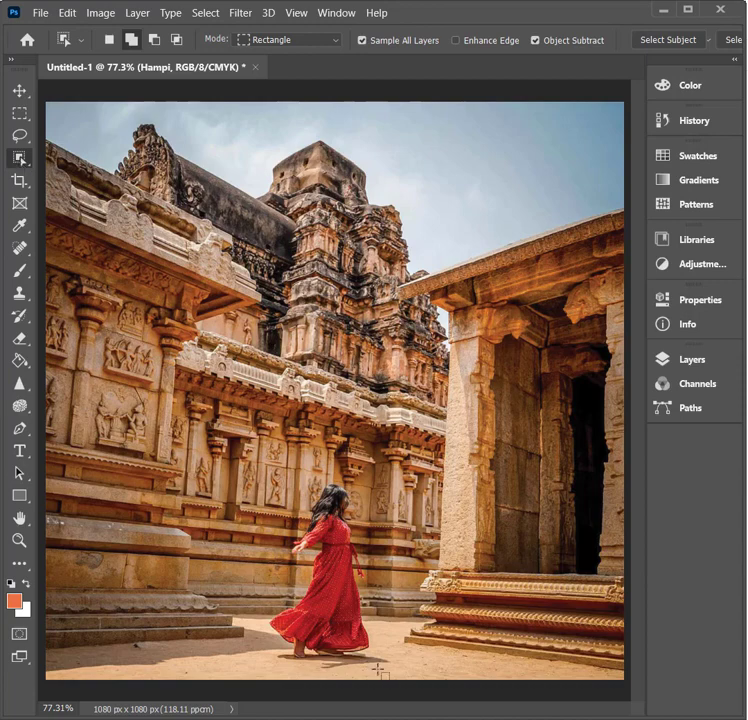
Select the woman in the red dress, including her hand, feet and ground shadow, with the Object Selection tool
{"action": "left_click_drag", "start_coordinate": [391, 667], "coordinate": [274, 483]}
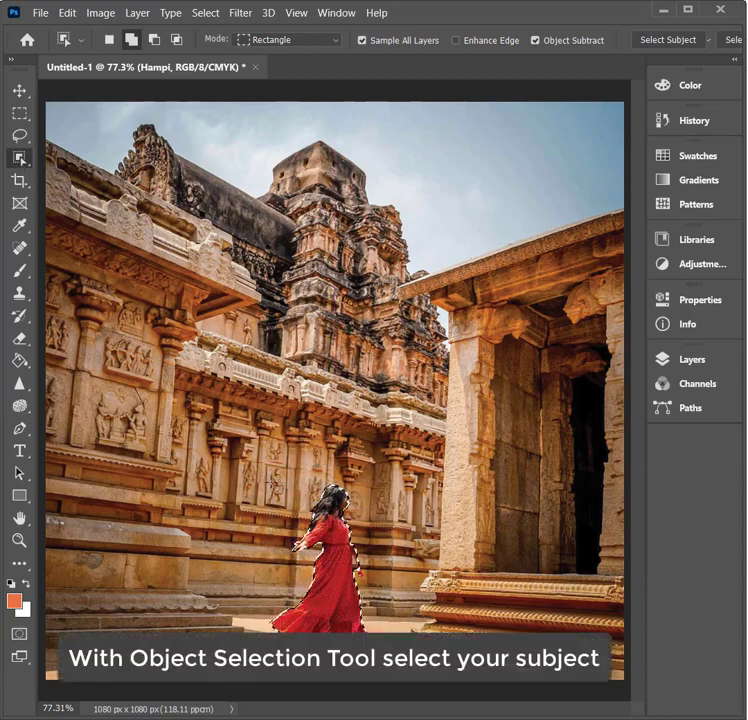
{"action": "left_click_drag", "start_coordinate": [397, 663], "coordinate": [276, 638]}
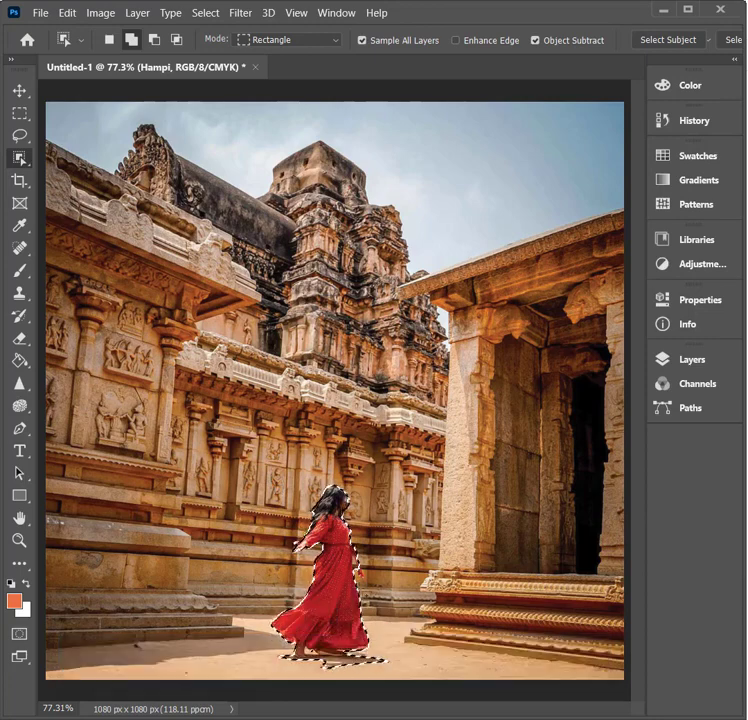
{"action": "left_click_drag", "start_coordinate": [355, 567], "coordinate": [375, 581]}
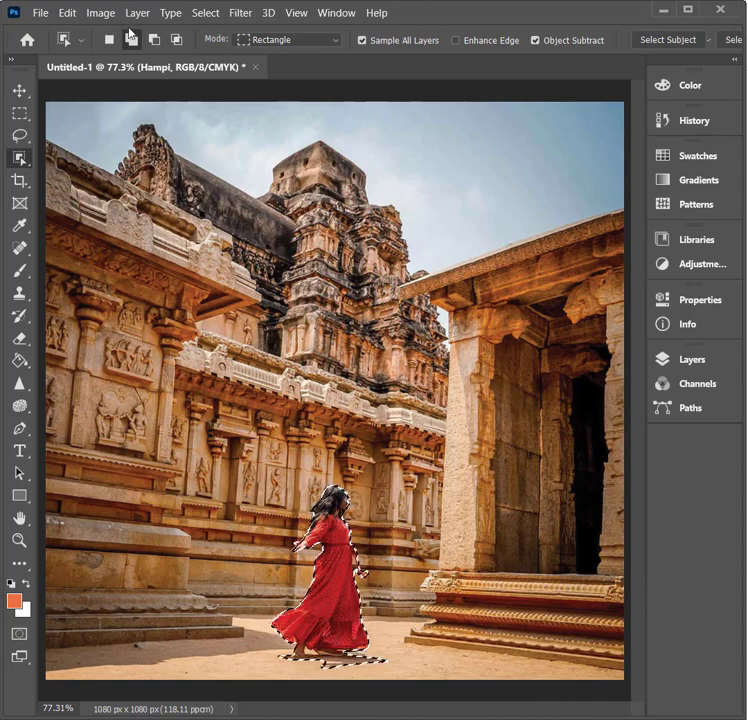
Expand the selection around the woman by 4 pixels
{"action": "left_click", "coordinate": [205, 12]}
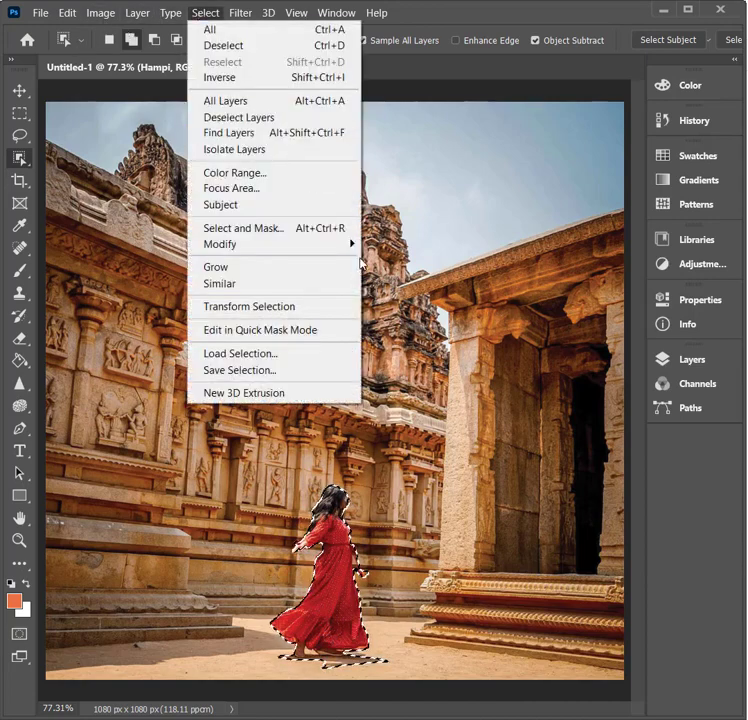
{"action": "mouse_move", "coordinate": [322, 251]}
{"action": "left_click", "coordinate": [375, 277]}
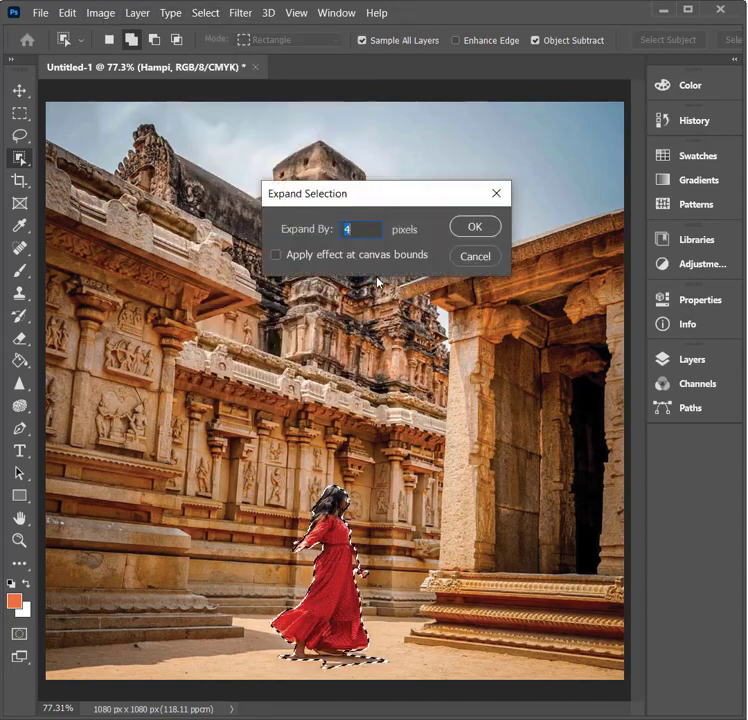
{"action": "left_click", "coordinate": [467, 233]}
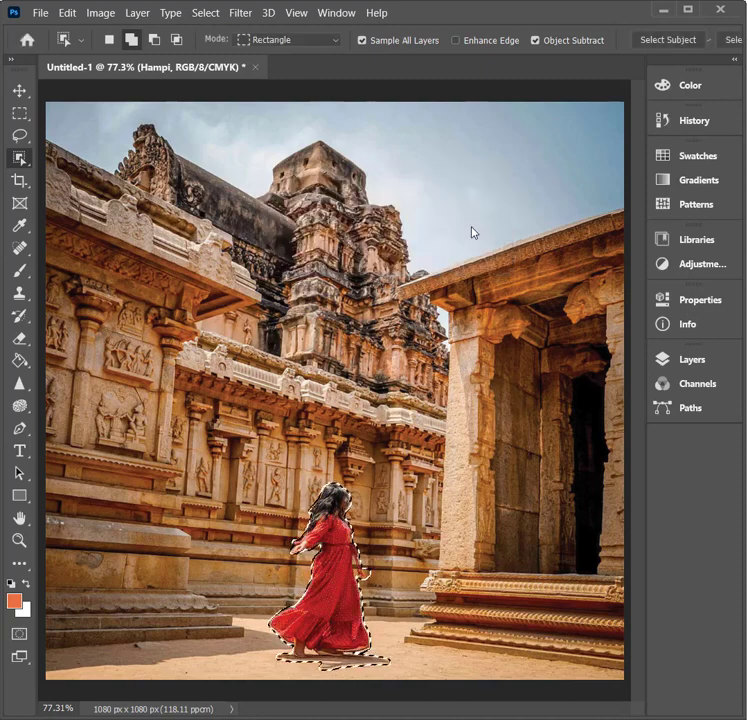
Start Content-Aware Fill for the selected woman and bring her area into the fill preview
{"action": "left_click", "coordinate": [63, 12]}
{"action": "left_click", "coordinate": [150, 302]}
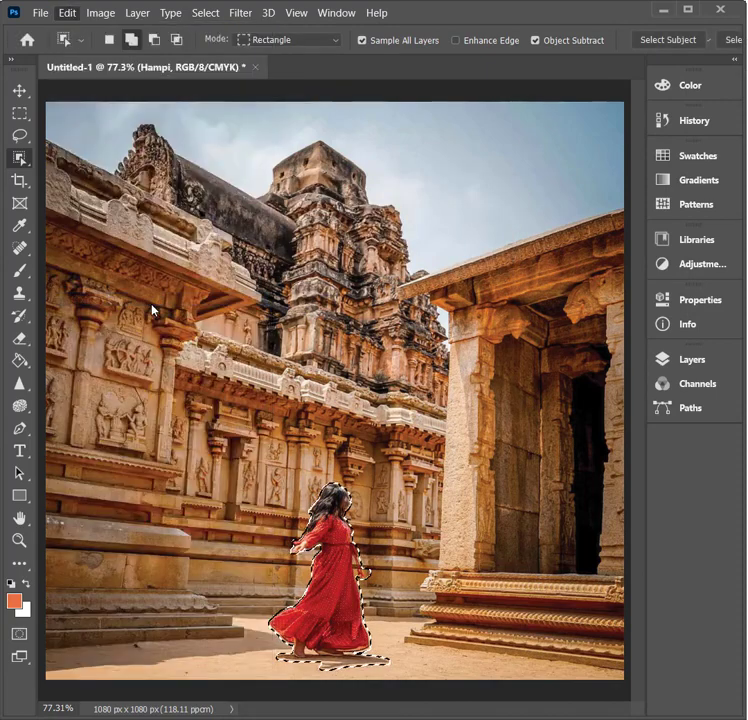
{"action": "left_click_drag", "start_coordinate": [424, 316], "coordinate": [367, 332]}
{"action": "scroll", "coordinate": [431, 174], "scroll_direction": "down", "scroll_amount": 5}
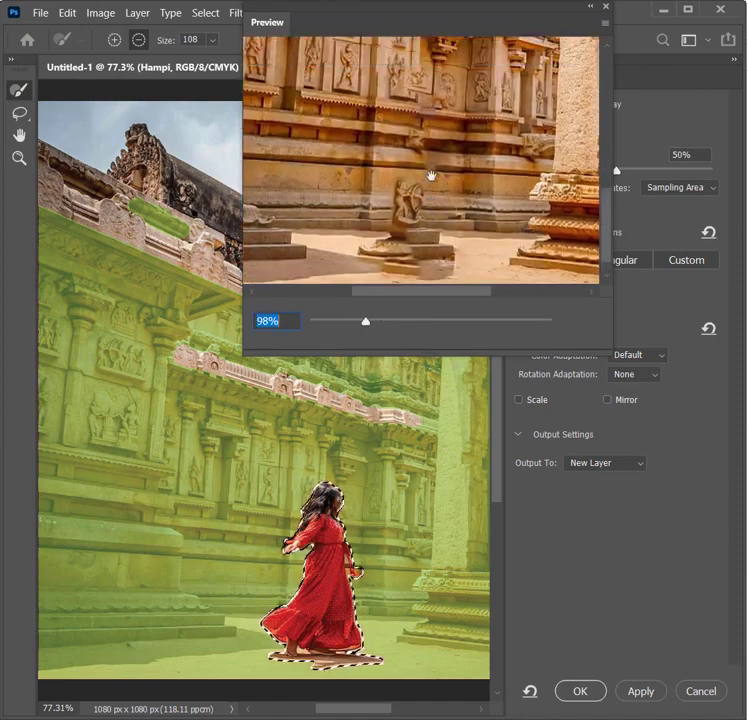
Subtract the outer temple walls, roof and pillars from the sampling area, keeping only the region immediately around the woman
{"action": "key", "text": "ctrl+minus"}
{"action": "key", "text": "ctrl+minus"}
{"action": "mouse_move", "coordinate": [70, 289]}
{"action": "left_mouse_down"}
{"action": "mouse_move", "coordinate": [185, 329]}
{"action": "mouse_move", "coordinate": [78, 314]}
{"action": "mouse_move", "coordinate": [176, 321]}
{"action": "mouse_move", "coordinate": [143, 341]}
{"action": "mouse_move", "coordinate": [146, 536]}
{"action": "mouse_move", "coordinate": [97, 567]}
{"action": "mouse_move", "coordinate": [65, 477]}
{"action": "mouse_move", "coordinate": [92, 336]}
{"action": "mouse_move", "coordinate": [117, 371]}
{"action": "mouse_move", "coordinate": [110, 499]}
{"action": "mouse_move", "coordinate": [95, 539]}
{"action": "mouse_move", "coordinate": [105, 393]}
{"action": "mouse_move", "coordinate": [125, 508]}
{"action": "mouse_move", "coordinate": [133, 371]}
{"action": "mouse_move", "coordinate": [178, 351]}
{"action": "mouse_move", "coordinate": [262, 366]}
{"action": "mouse_move", "coordinate": [428, 376]}
{"action": "mouse_move", "coordinate": [373, 386]}
{"action": "mouse_move", "coordinate": [160, 369]}
{"action": "mouse_move", "coordinate": [290, 371]}
{"action": "mouse_move", "coordinate": [350, 398]}
{"action": "mouse_move", "coordinate": [355, 573]}
{"action": "mouse_move", "coordinate": [437, 556]}
{"action": "mouse_move", "coordinate": [448, 422]}
{"action": "mouse_move", "coordinate": [377, 486]}
{"action": "mouse_move", "coordinate": [418, 511]}
{"action": "mouse_move", "coordinate": [440, 354]}
{"action": "mouse_move", "coordinate": [385, 564]}
{"action": "mouse_move", "coordinate": [337, 576]}
{"action": "mouse_move", "coordinate": [284, 384]}
{"action": "left_mouse_up"}
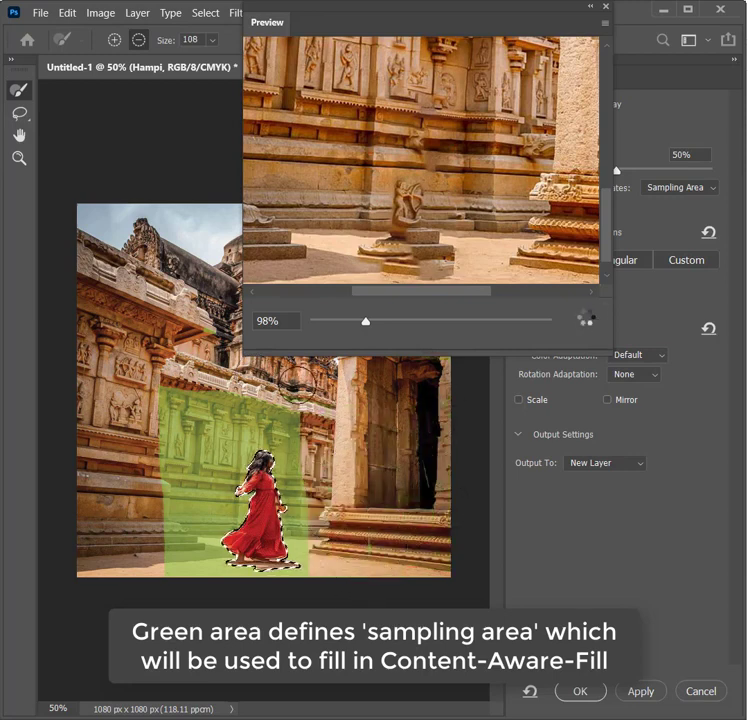
{"action": "mouse_move", "coordinate": [169, 426]}
{"action": "left_mouse_down"}
{"action": "mouse_move", "coordinate": [171, 557]}
{"action": "mouse_move", "coordinate": [178, 570]}
{"action": "mouse_move", "coordinate": [169, 502]}
{"action": "mouse_move", "coordinate": [172, 420]}
{"action": "left_mouse_up"}
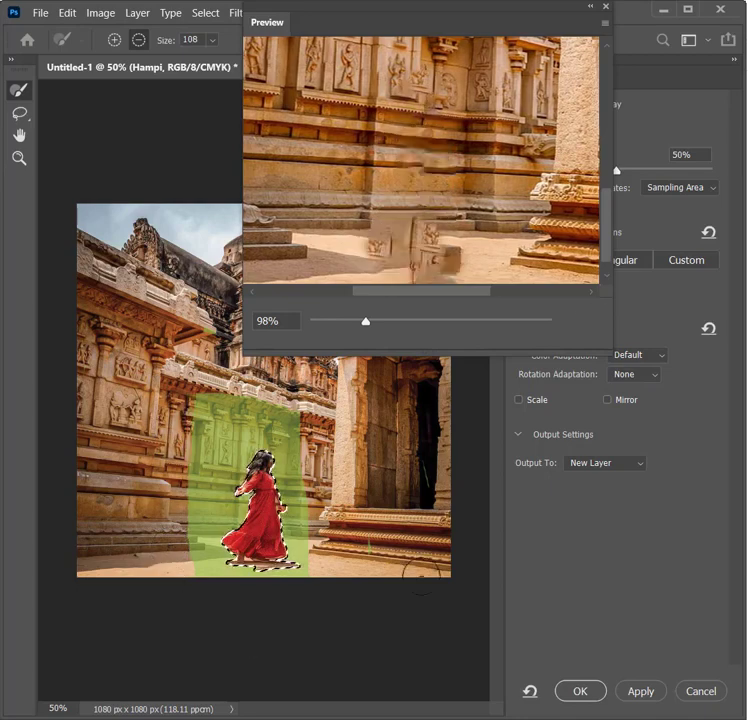
Trim the sampling area along the cornice above the woman and along the steps and ground at its lower left edge
{"action": "key", "text": "ctrl+plus"}
{"action": "key", "text": "ctrl+plus"}
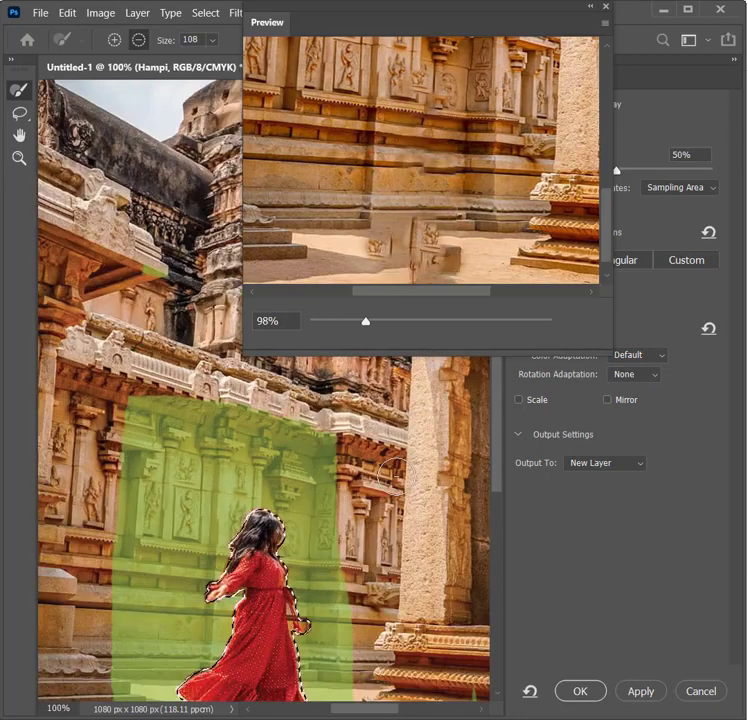
{"action": "mouse_move", "coordinate": [494, 471]}
{"action": "left_mouse_down"}
{"action": "mouse_move", "coordinate": [493, 319]}
{"action": "mouse_move", "coordinate": [493, 404]}
{"action": "left_mouse_up"}
{"action": "mouse_move", "coordinate": [356, 412]}
{"action": "left_mouse_down"}
{"action": "mouse_move", "coordinate": [195, 446]}
{"action": "mouse_move", "coordinate": [482, 440]}
{"action": "mouse_move", "coordinate": [494, 471]}
{"action": "left_mouse_up"}
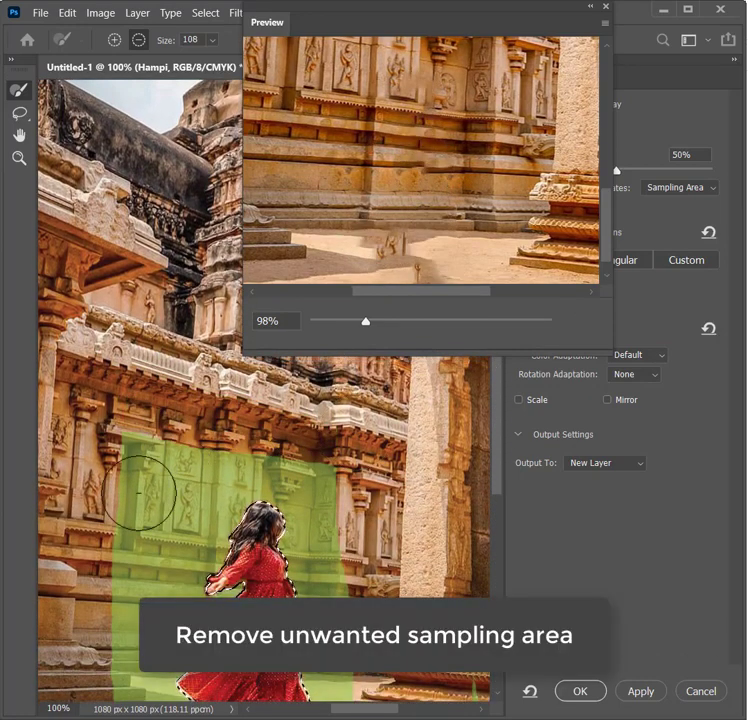
{"action": "left_click_drag", "start_coordinate": [369, 580], "coordinate": [377, 701]}
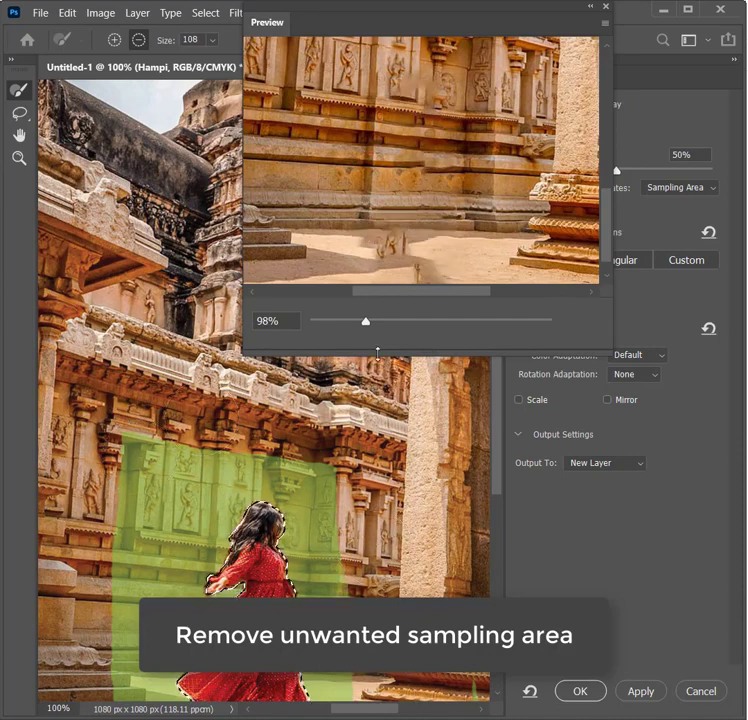
{"action": "scroll", "coordinate": [142, 400], "scroll_direction": "down", "scroll_amount": 3}
{"action": "left_click_drag", "start_coordinate": [116, 527], "coordinate": [129, 555]}
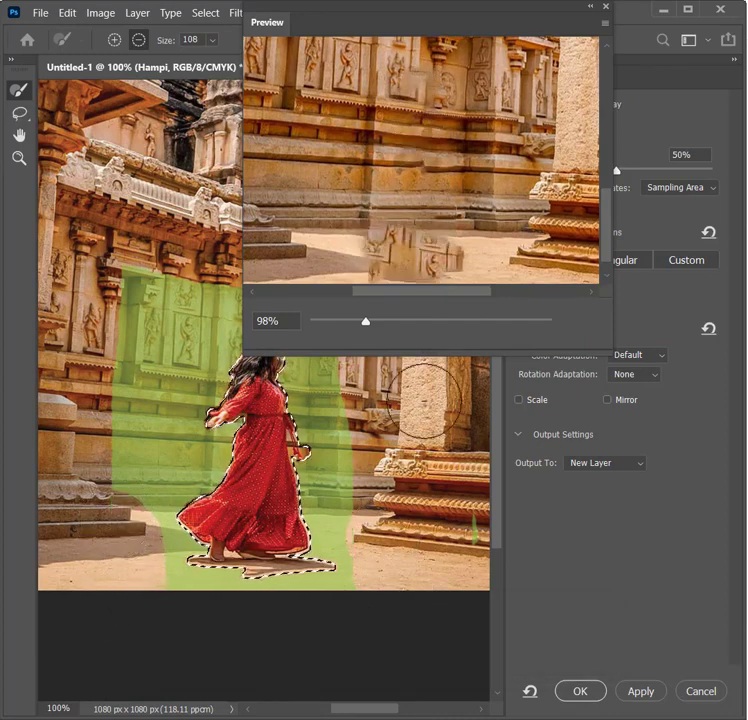
Refine the sampling area on the wall ledges left of the woman by subtracting and adding back small patches
{"action": "left_click", "coordinate": [138, 442]}
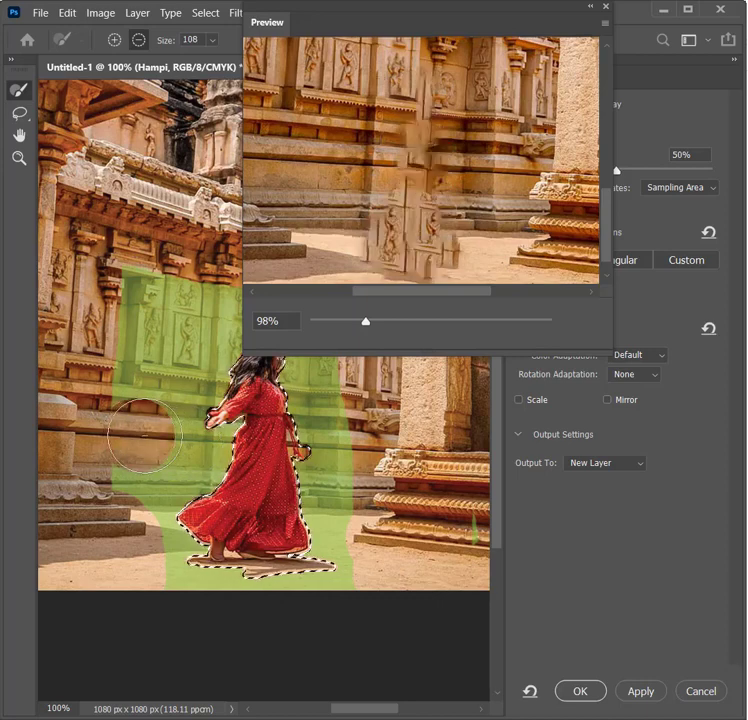
{"action": "left_click", "coordinate": [174, 440]}
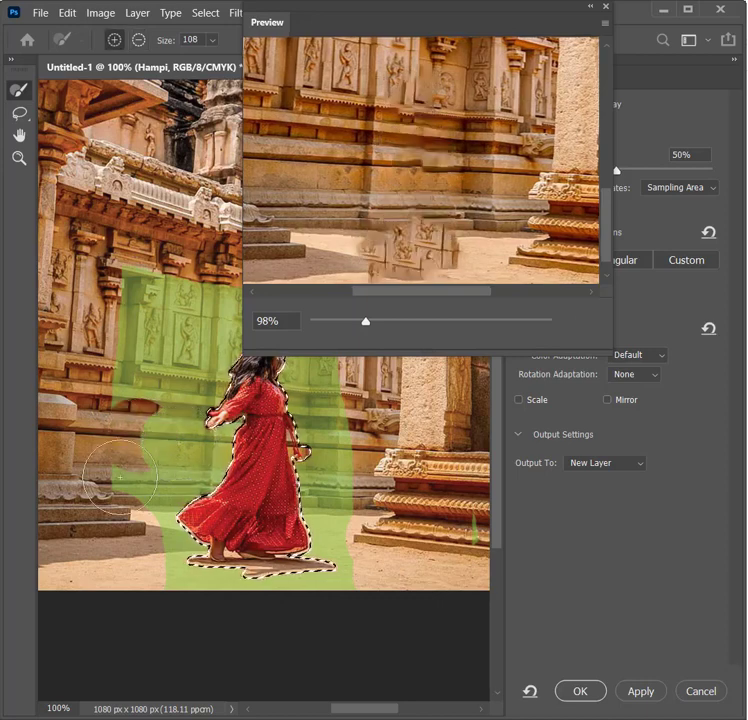
{"action": "left_click", "coordinate": [139, 43]}
{"action": "left_click_drag", "start_coordinate": [95, 458], "coordinate": [109, 529]}
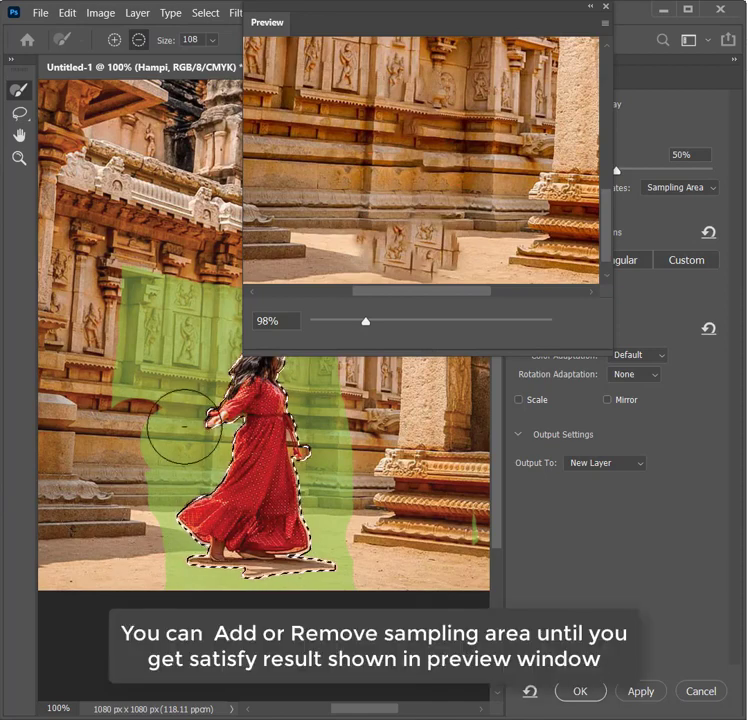
{"action": "left_click", "coordinate": [114, 40]}
{"action": "left_click", "coordinate": [160, 437]}
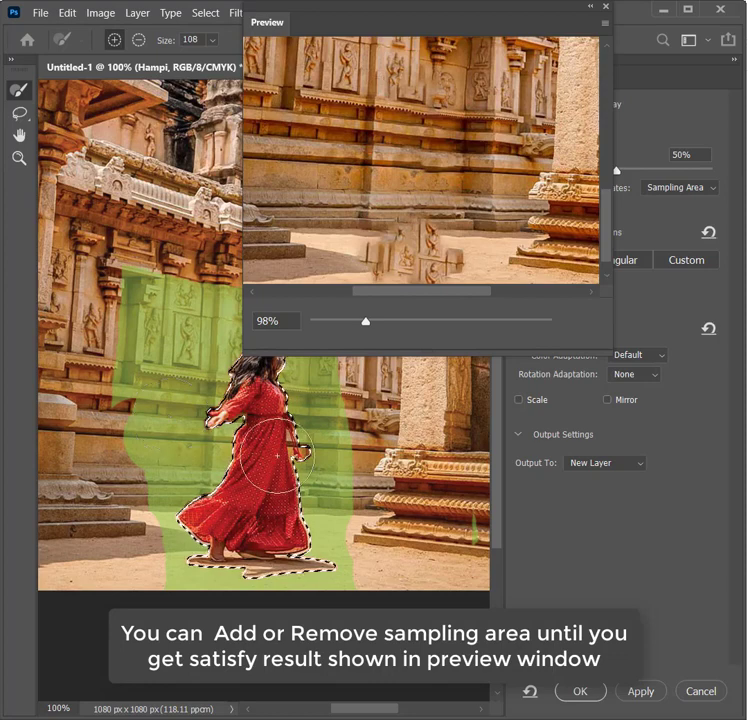
Add the sandy ground on both sides of the woman to the sampling area and remove the stray patch on the right plinth
{"action": "left_click_drag", "start_coordinate": [374, 593], "coordinate": [422, 593]}
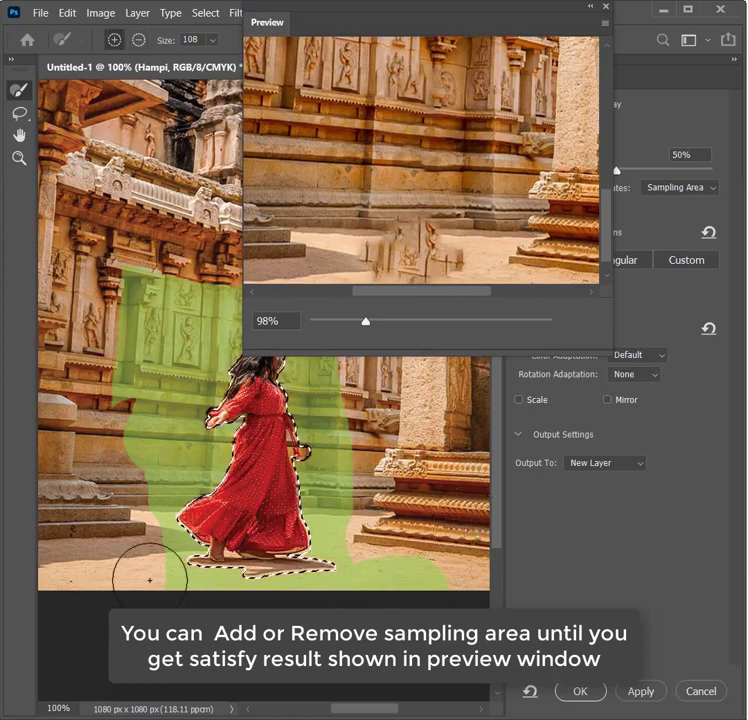
{"action": "key", "text": "ctrl+z"}
{"action": "left_click", "coordinate": [475, 522], "text": "alt"}
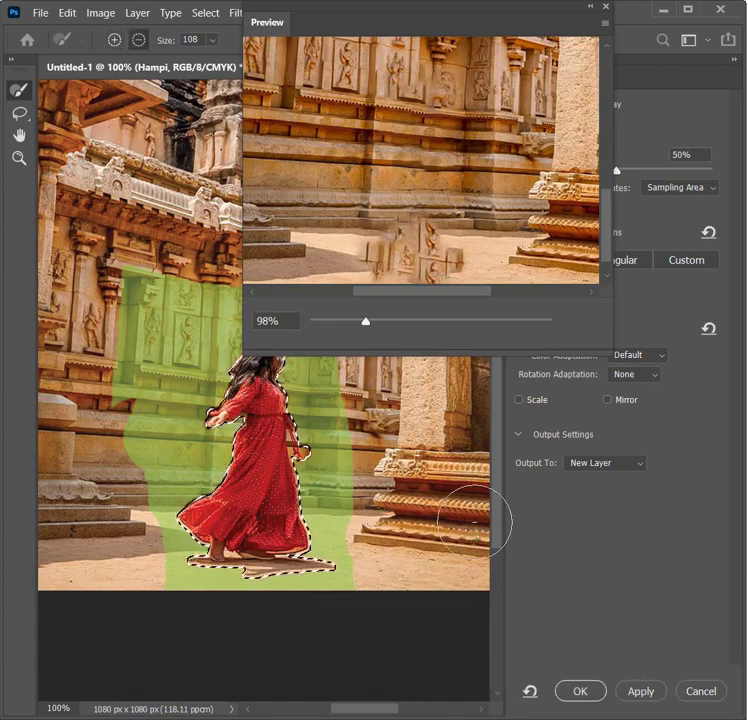
{"action": "mouse_move", "coordinate": [118, 567]}
{"action": "left_mouse_down"}
{"action": "mouse_move", "coordinate": [136, 615]}
{"action": "mouse_move", "coordinate": [146, 576]}
{"action": "mouse_move", "coordinate": [163, 572]}
{"action": "mouse_move", "coordinate": [190, 515]}
{"action": "left_mouse_up"}
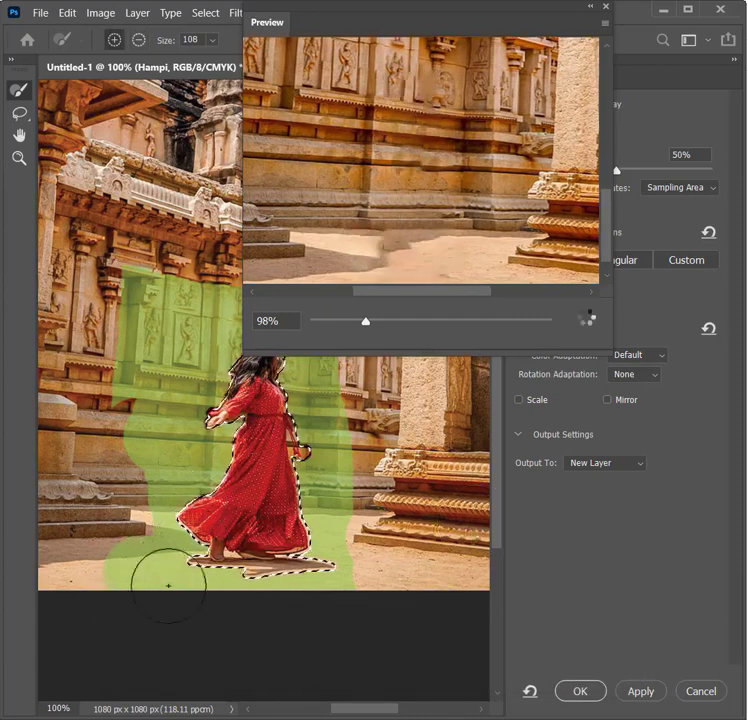
{"action": "mouse_move", "coordinate": [169, 585]}
{"action": "left_mouse_down"}
{"action": "mouse_move", "coordinate": [154, 594]}
{"action": "mouse_move", "coordinate": [80, 583]}
{"action": "left_mouse_up"}
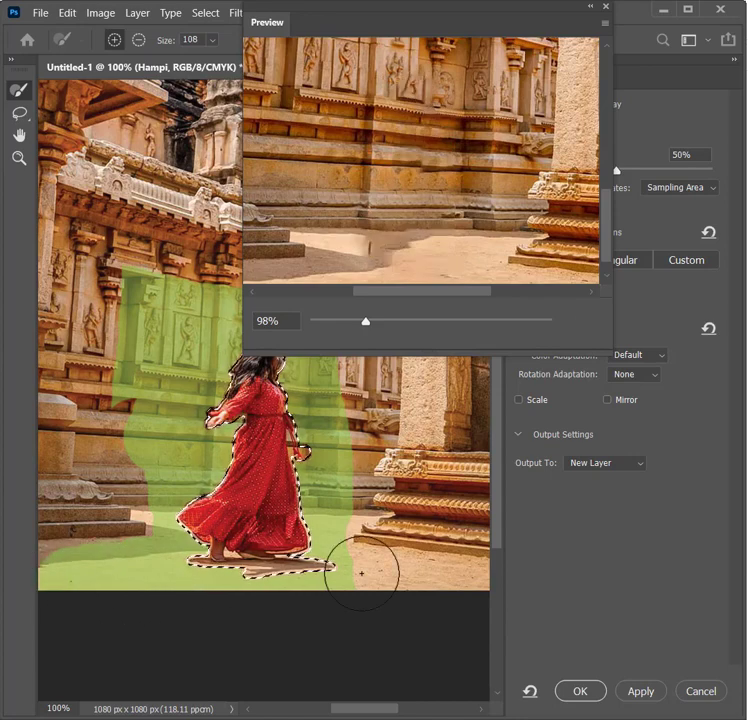
{"action": "left_click_drag", "start_coordinate": [362, 572], "coordinate": [426, 593]}
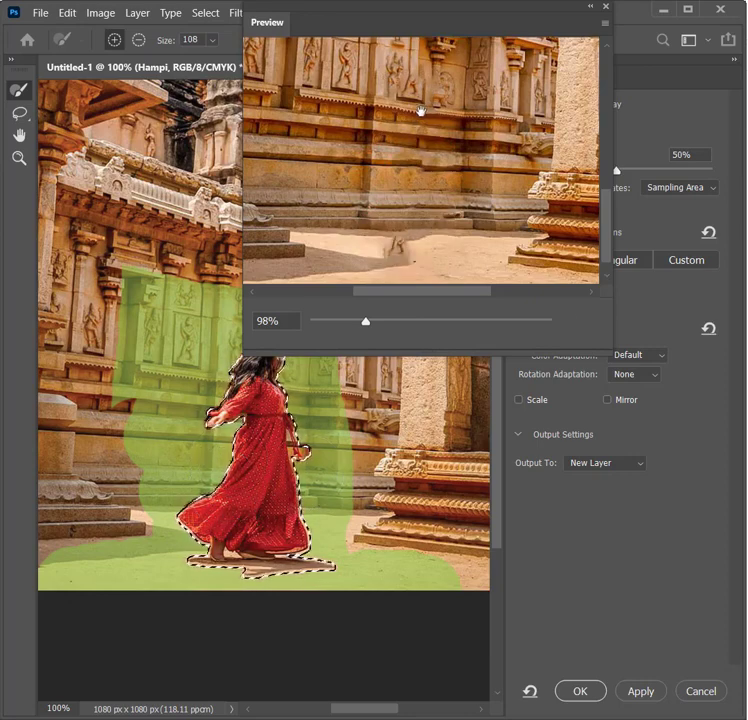
Set the fill's Color Adaptation to High, enable Scale, and apply the fill to a new layer
{"action": "left_click_drag", "start_coordinate": [450, 4], "coordinate": [322, 44]}
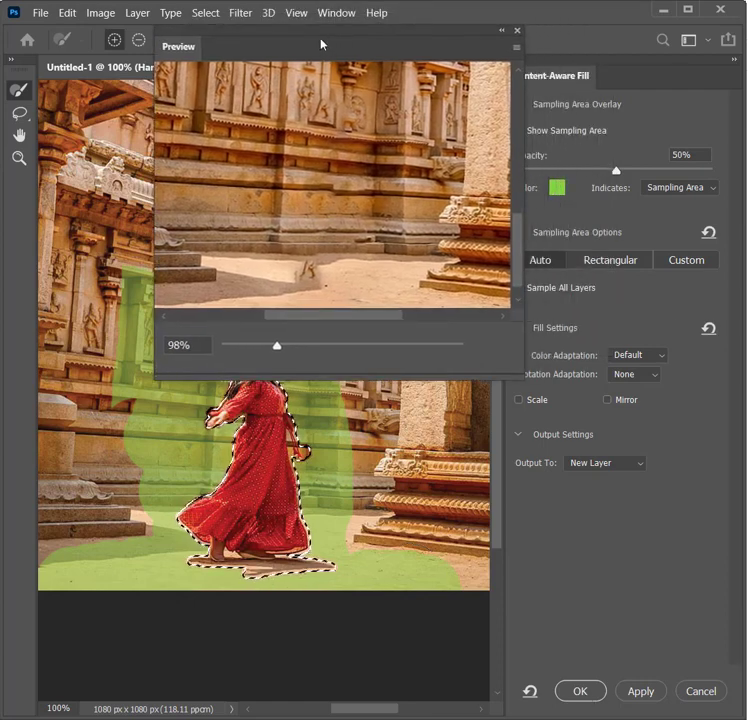
{"action": "left_click", "coordinate": [624, 356]}
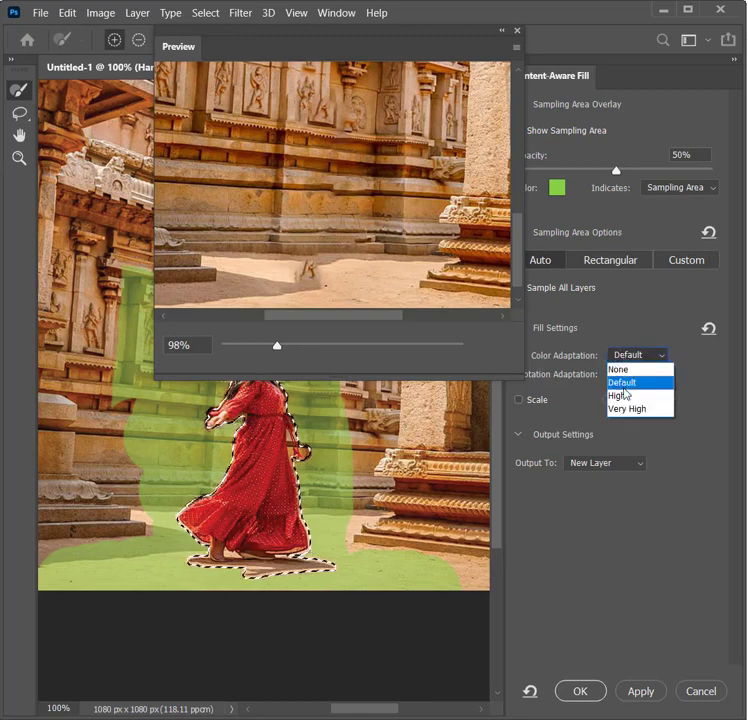
{"action": "left_click", "coordinate": [623, 395]}
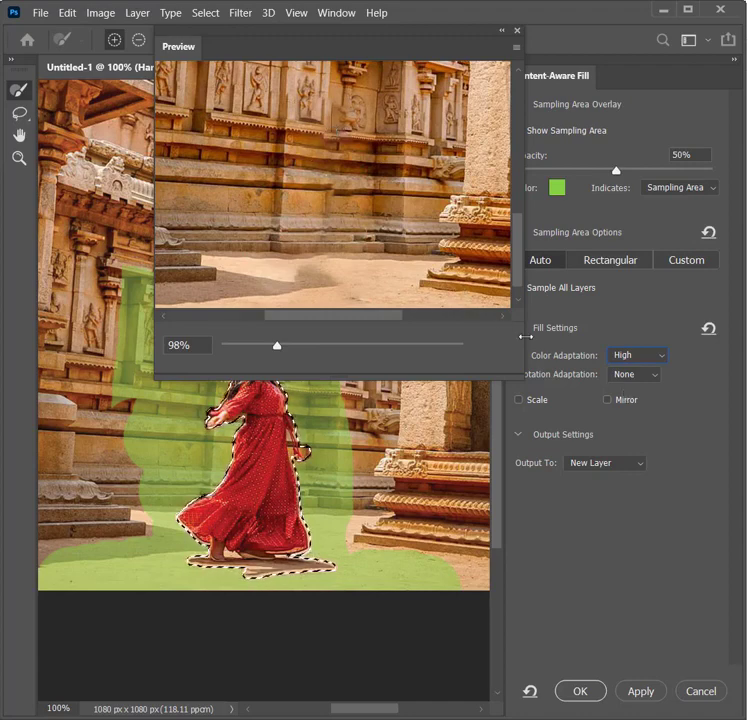
{"action": "left_click", "coordinate": [529, 405]}
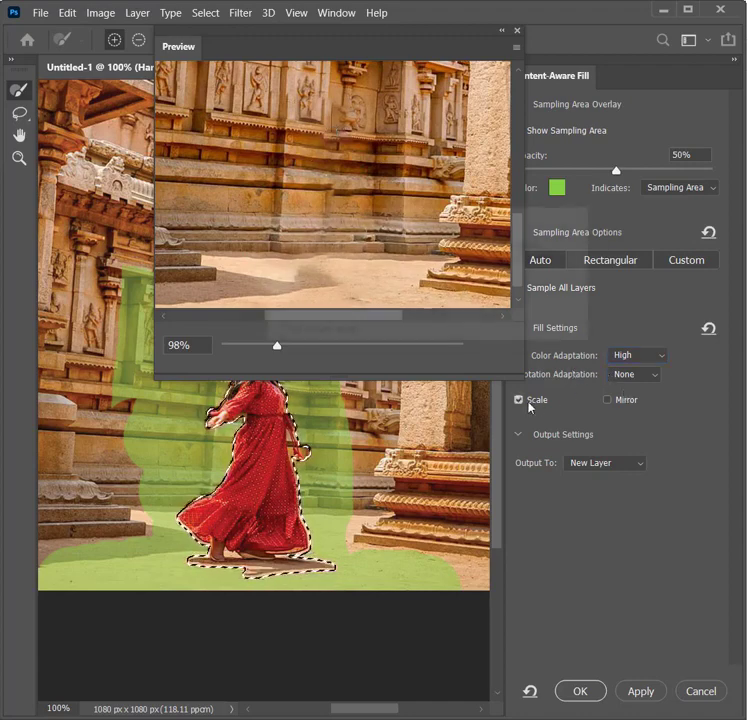
{"action": "key", "text": "Return"}
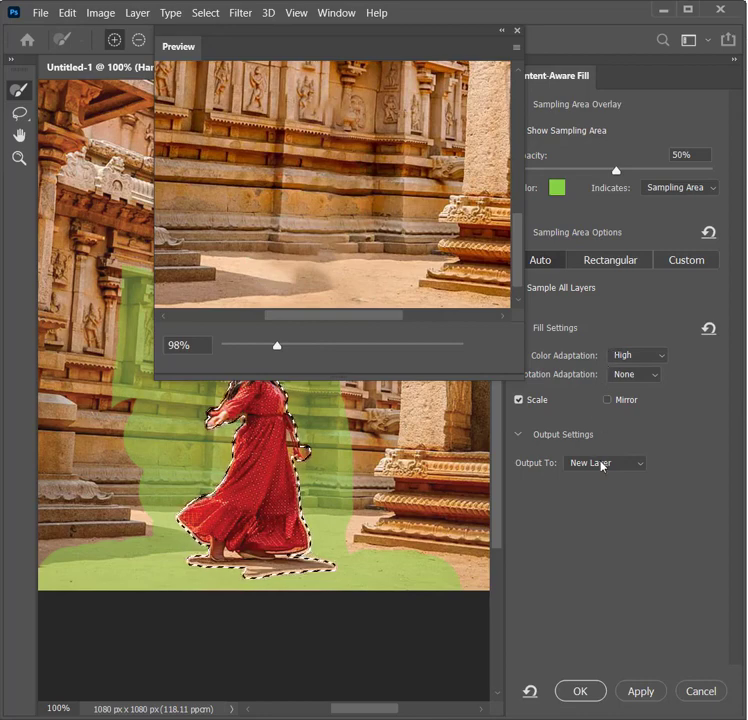
{"action": "left_click", "coordinate": [580, 692]}
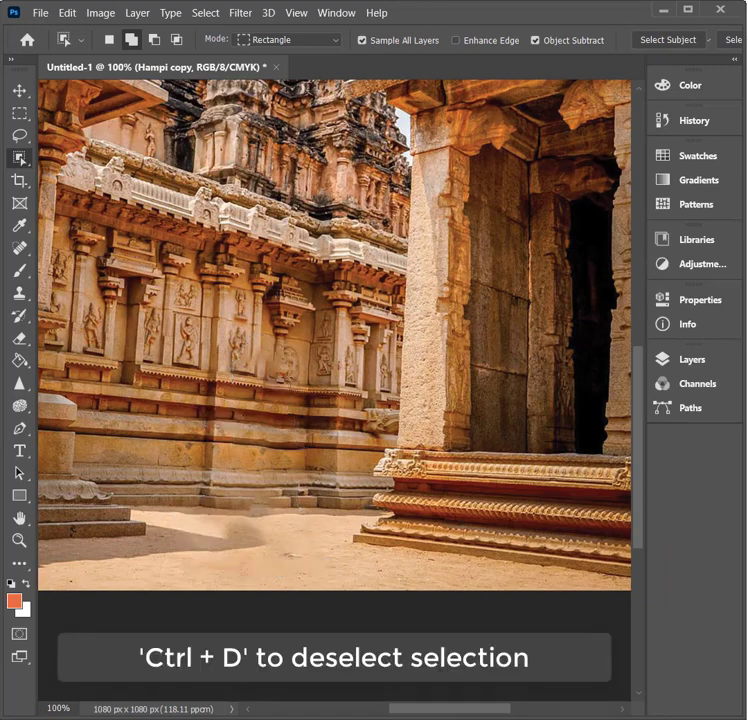
Retouch the smudged wall carvings between the pillars with the Clone Stamp, using 30 and 20 px brushes and nearby stone as source
{"action": "key", "text": "ctrl+plus"}
{"action": "left_click_drag", "start_coordinate": [231, 434], "coordinate": [398, 431]}
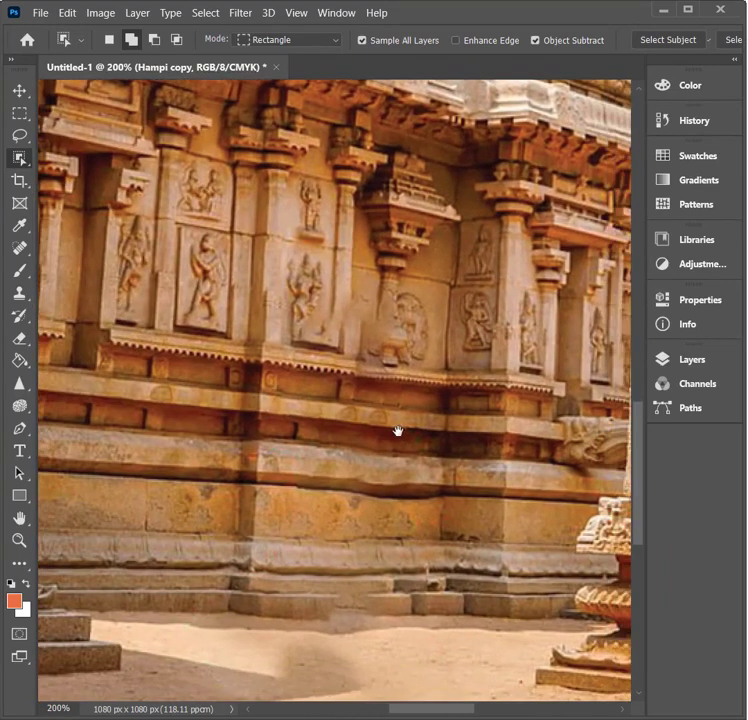
{"action": "key", "text": "s"}
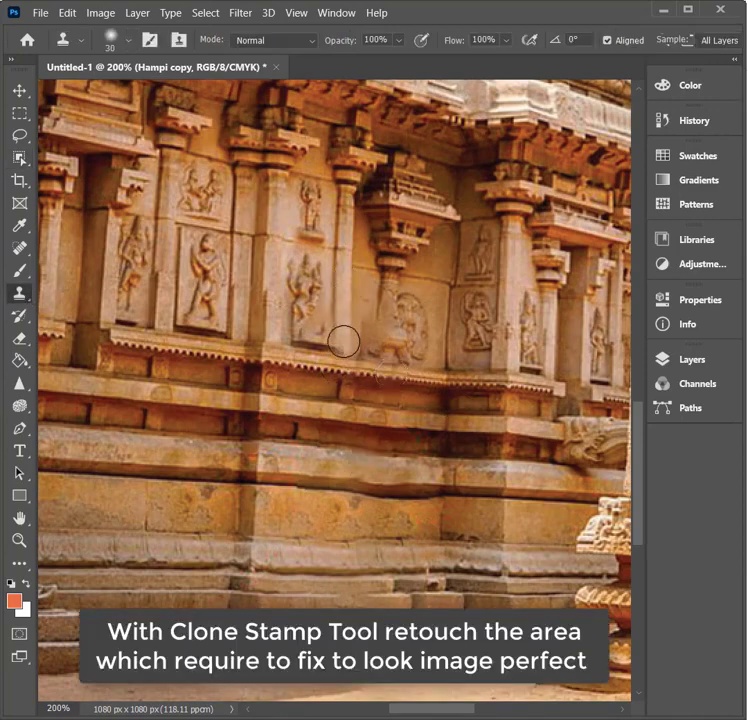
{"action": "left_click", "coordinate": [396, 341], "text": "alt"}
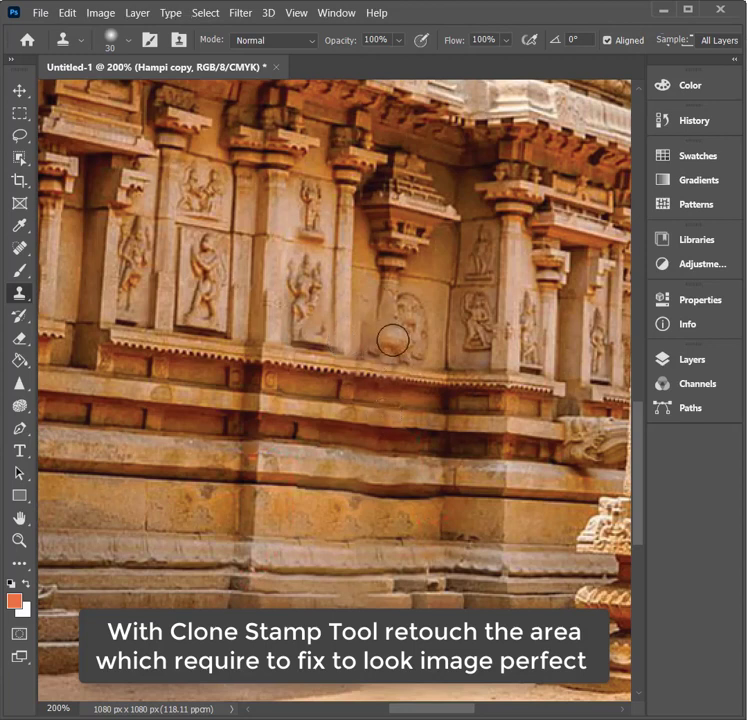
{"action": "key", "text": "bracketleft"}
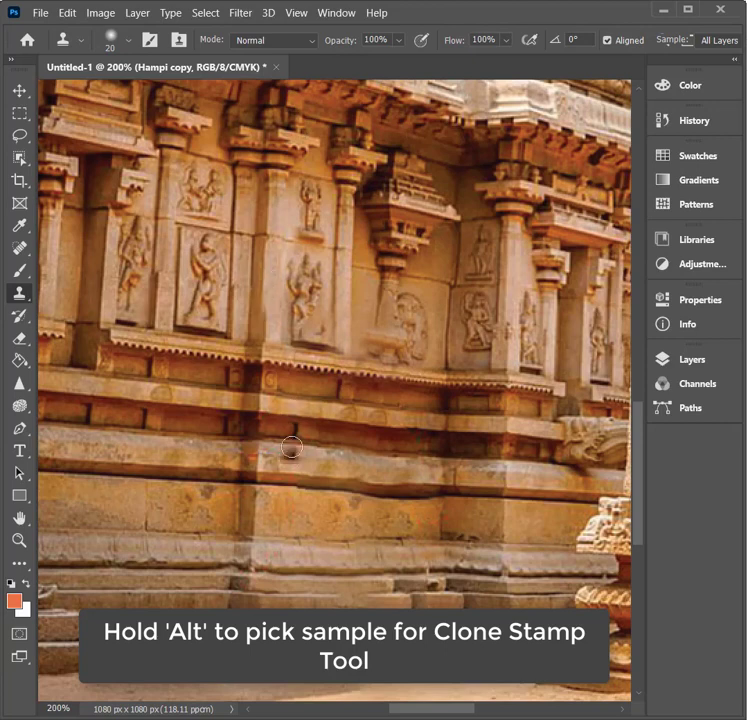
Clone clean sand over the dark smudge on the ground below the wall with a 30 px brush
{"action": "key", "text": "bracketright"}
{"action": "key", "text": "bracketright"}
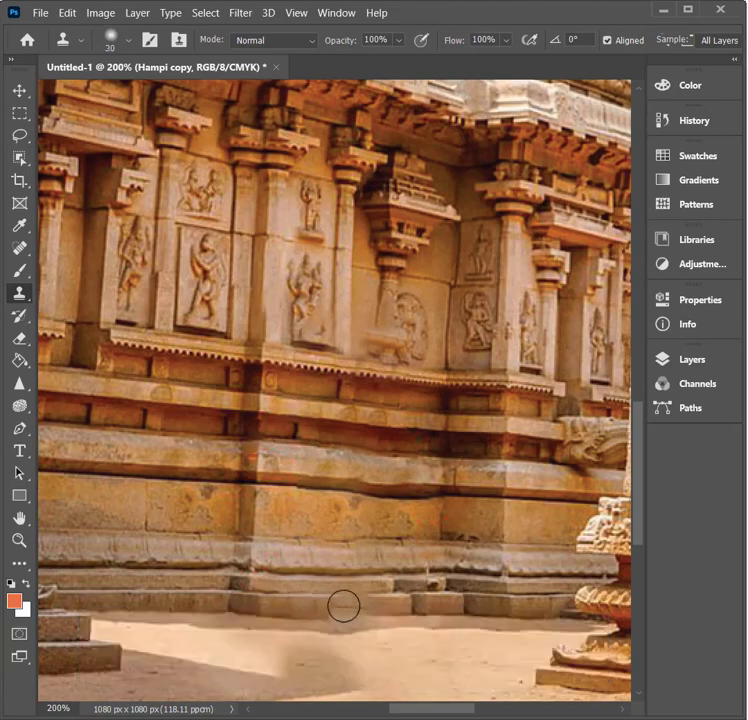
{"action": "mouse_move", "coordinate": [400, 657]}
{"action": "left_mouse_down"}
{"action": "mouse_move", "coordinate": [368, 662]}
{"action": "mouse_move", "coordinate": [312, 651]}
{"action": "mouse_move", "coordinate": [290, 660]}
{"action": "mouse_move", "coordinate": [321, 668]}
{"action": "mouse_move", "coordinate": [386, 664]}
{"action": "mouse_move", "coordinate": [358, 682]}
{"action": "mouse_move", "coordinate": [296, 663]}
{"action": "left_mouse_up"}
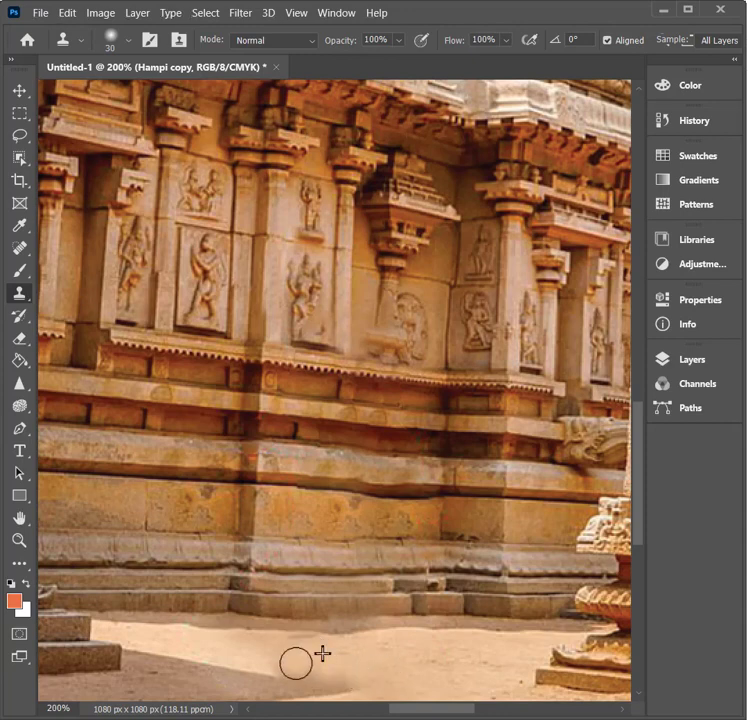
Rebuild the pointed tip of the ground shadow with a 20 px Clone Stamp brush
{"action": "scroll", "coordinate": [298, 555], "scroll_direction": "down", "scroll_amount": 2}
{"action": "key", "text": "bracketleft"}
{"action": "key", "text": "bracketleft"}
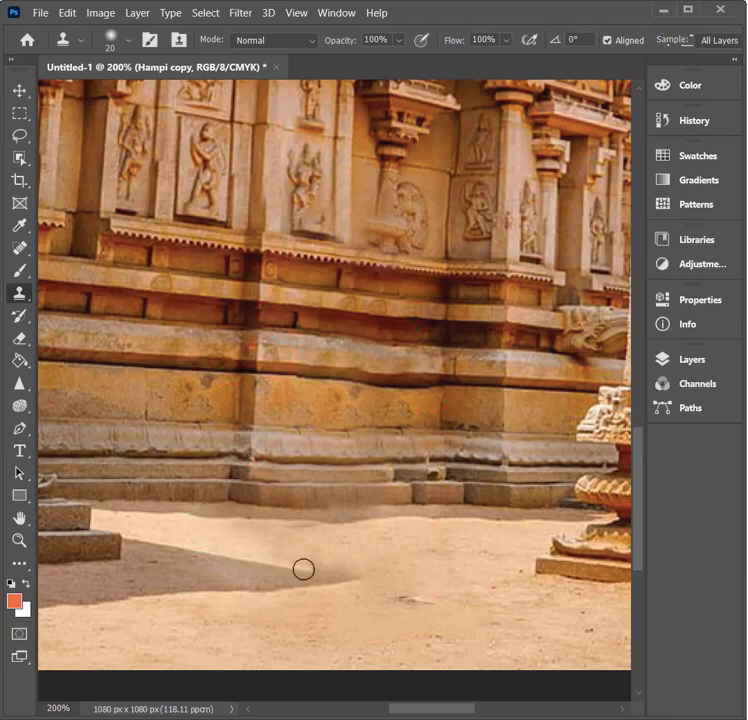
{"action": "left_click_drag", "start_coordinate": [324, 574], "coordinate": [347, 576]}
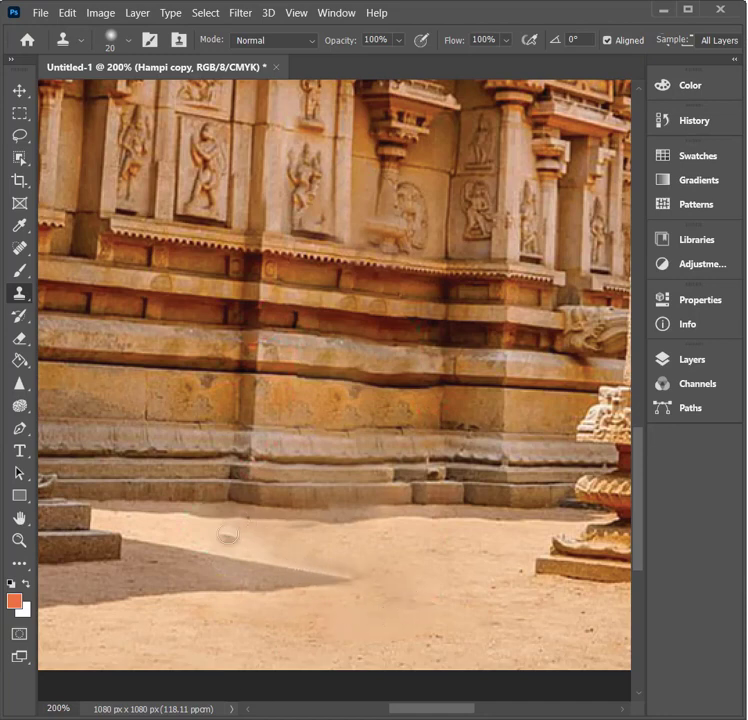
Clean up the blurry sand along the upper edge of the shadow with 30 px and 20 px clone brushes
{"action": "key", "text": "bracketright"}
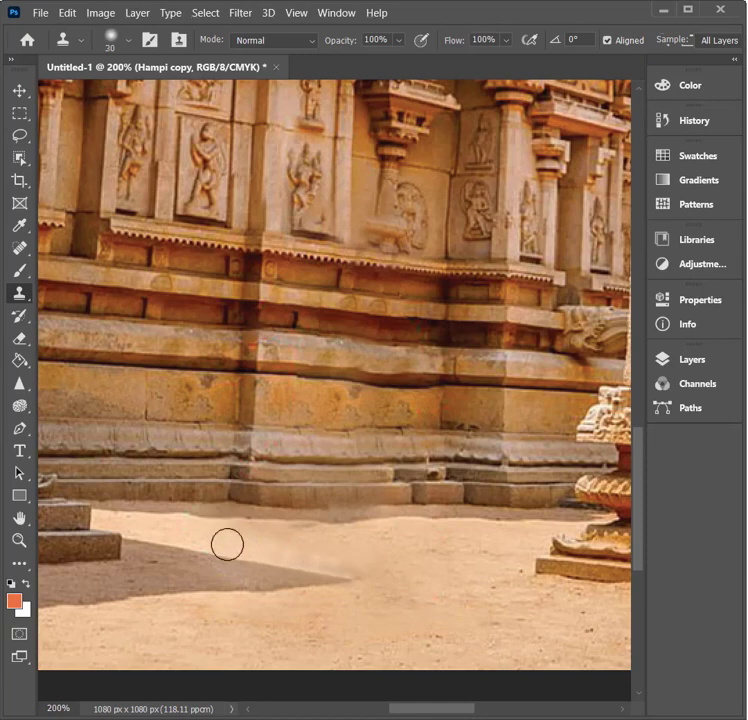
{"action": "mouse_move", "coordinate": [227, 544]}
{"action": "left_mouse_down"}
{"action": "mouse_move", "coordinate": [372, 560]}
{"action": "mouse_move", "coordinate": [350, 563]}
{"action": "left_mouse_up"}
{"action": "key", "text": "bracketleft"}
{"action": "left_click", "coordinate": [341, 545], "text": "alt"}
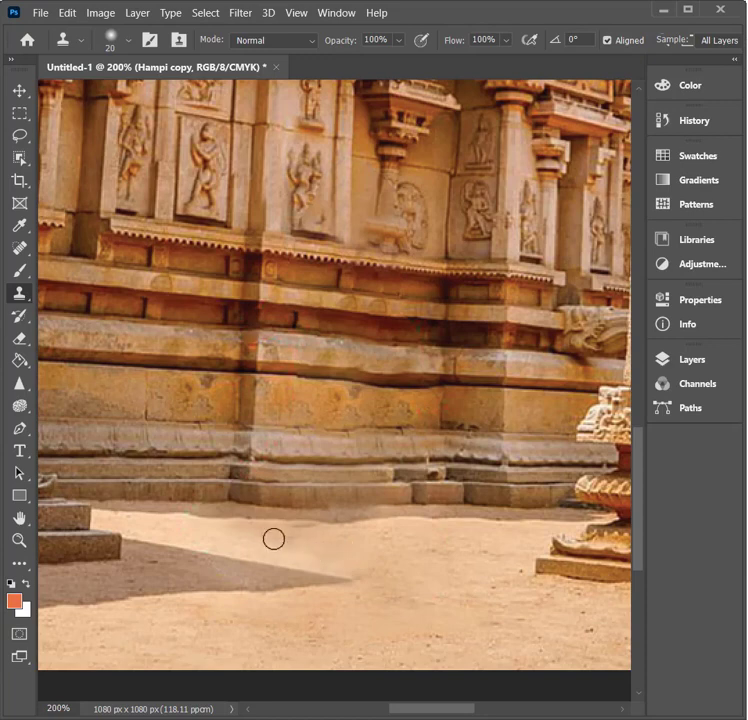
Clone intact stone along the uneven horizontal wall ledge to straighten its lower edge, finishing with a 45 px brush
{"action": "scroll", "coordinate": [274, 533], "scroll_direction": "down", "scroll_amount": 3}
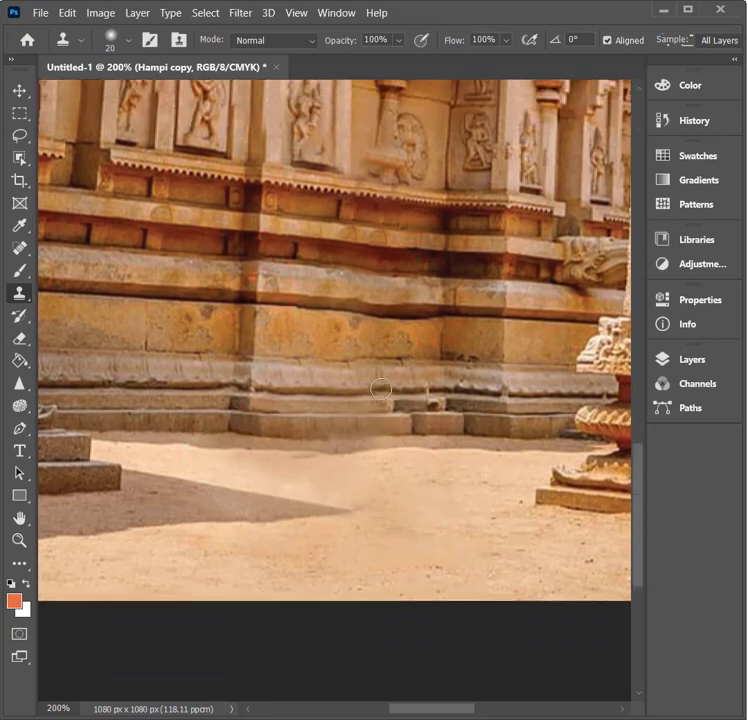
{"action": "left_click", "coordinate": [297, 300], "text": "alt"}
{"action": "left_click_drag", "start_coordinate": [366, 311], "coordinate": [429, 308]}
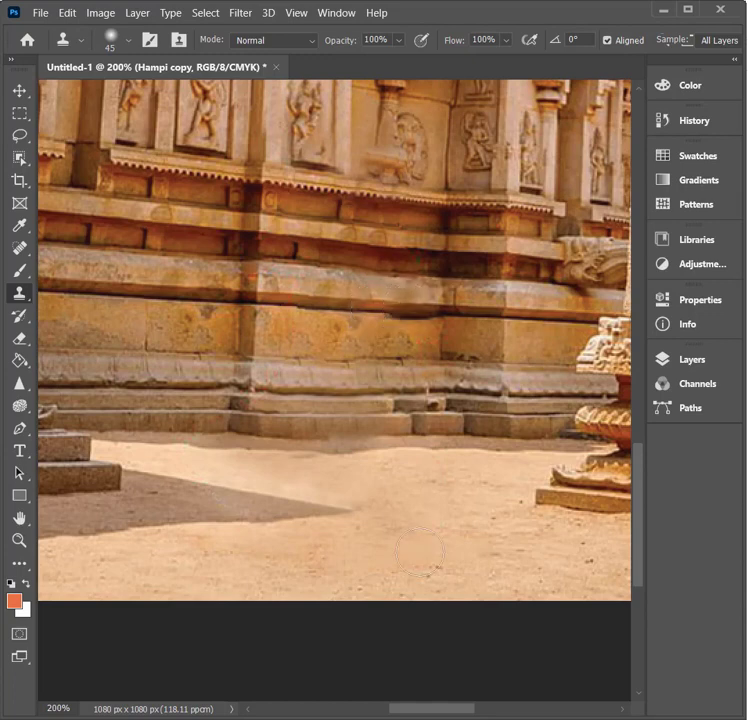
{"action": "left_click", "coordinate": [351, 305], "text": "alt"}
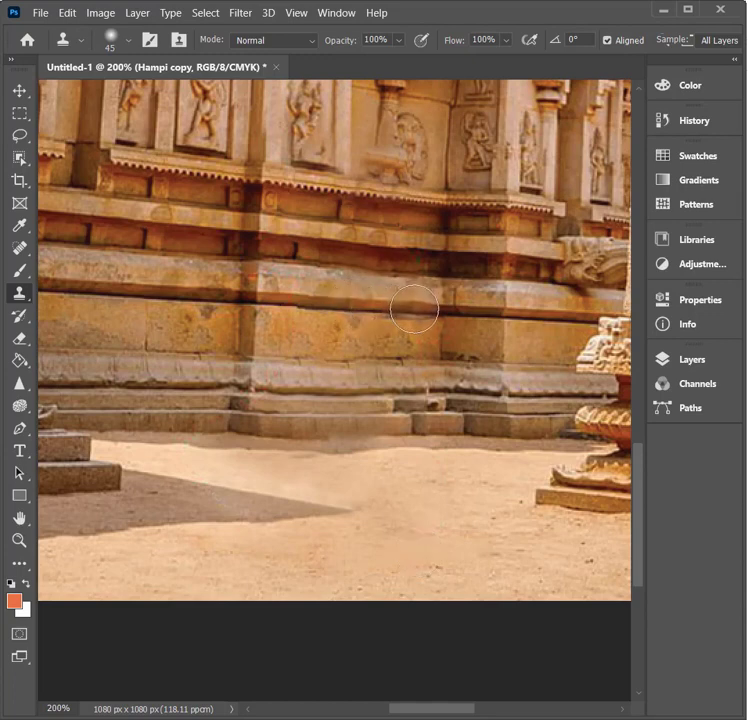
{"action": "key", "text": "ctrl+0"}
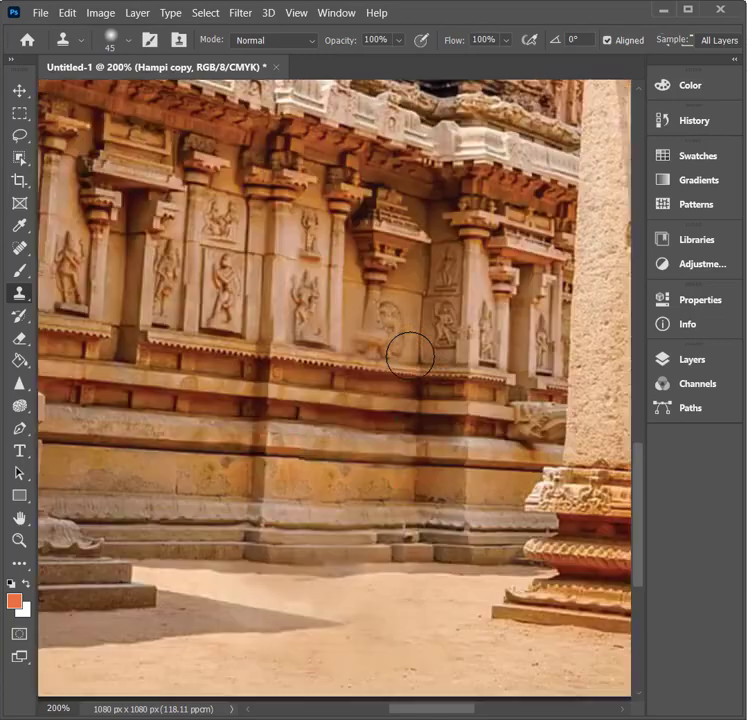